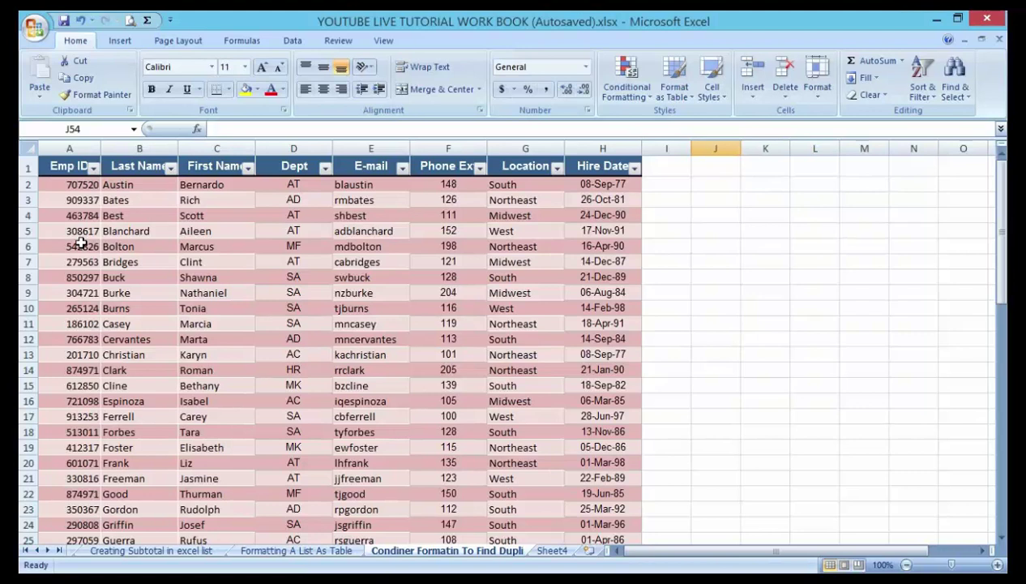
Select the Emp ID values in A2:A55.
left_click(75, 186)
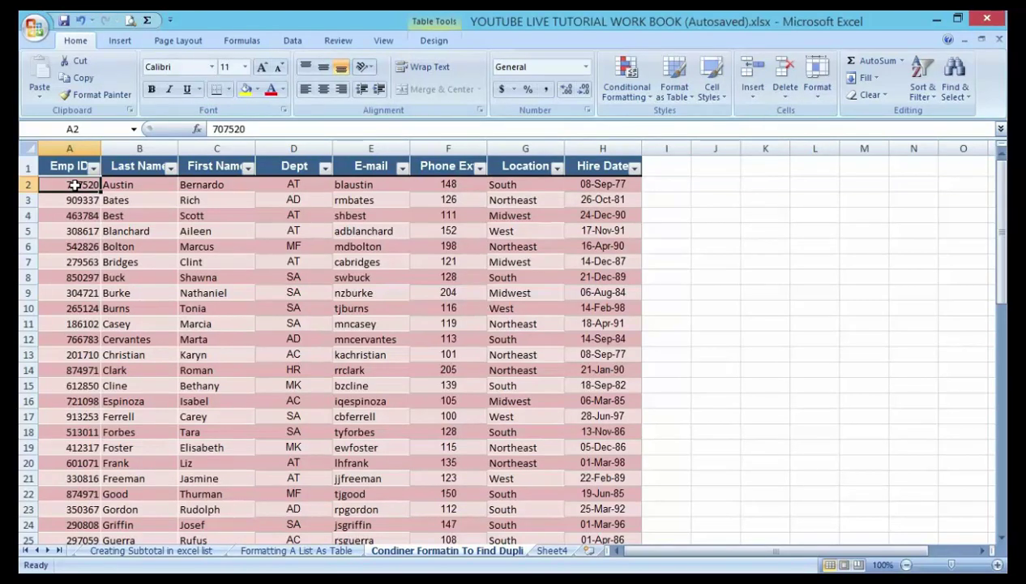
key("ctrl+shift+Down")
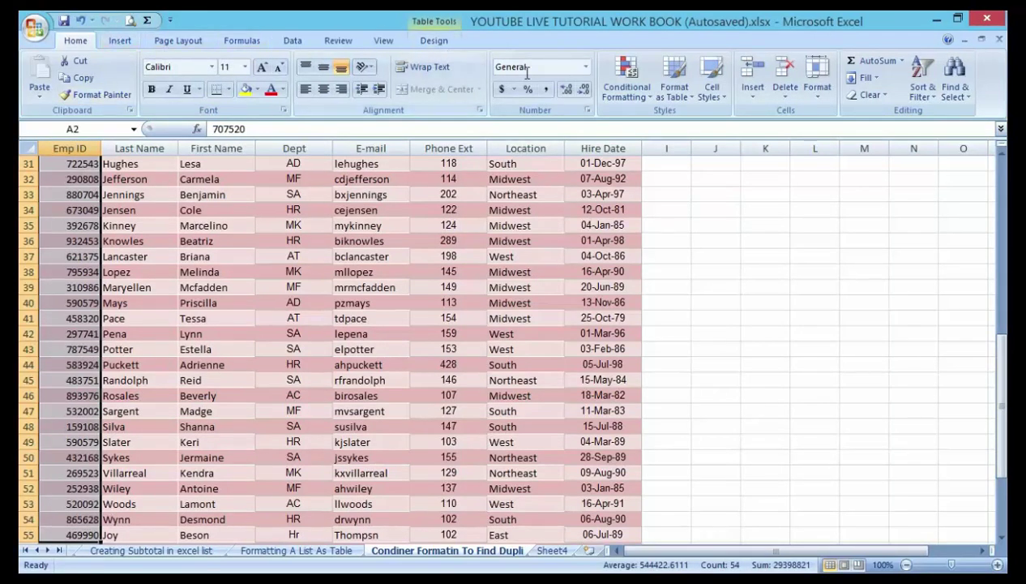
Start a Highlight Cells Rules > Duplicate Values rule on the selected Emp IDs.
left_click(637, 77)
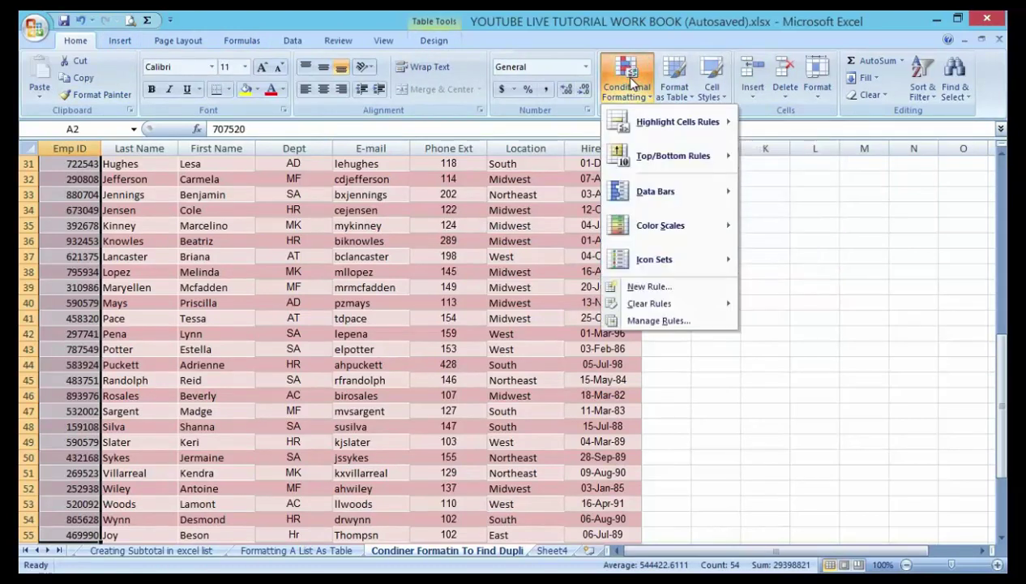
mouse_move(677, 122)
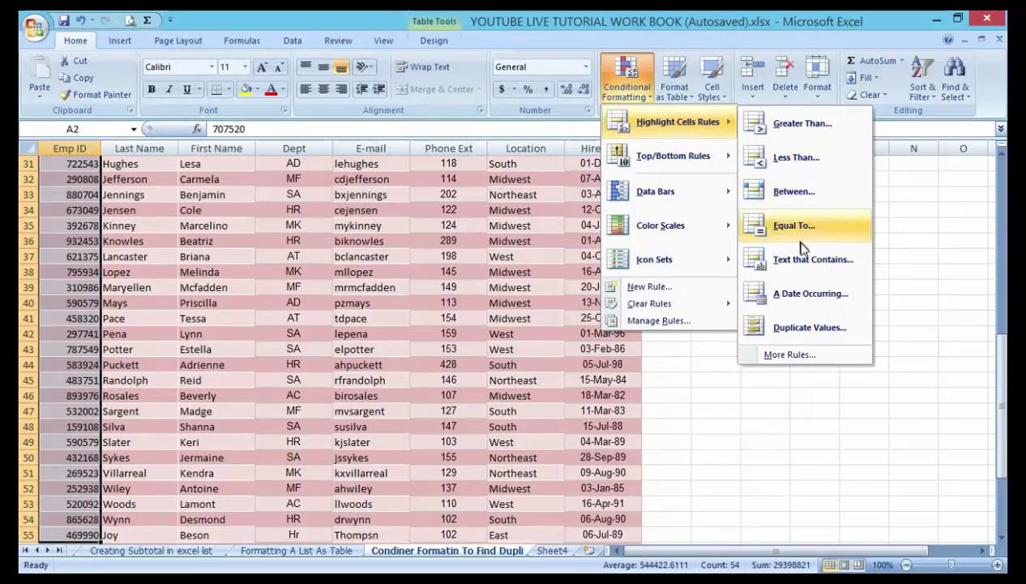
left_click(819, 329)
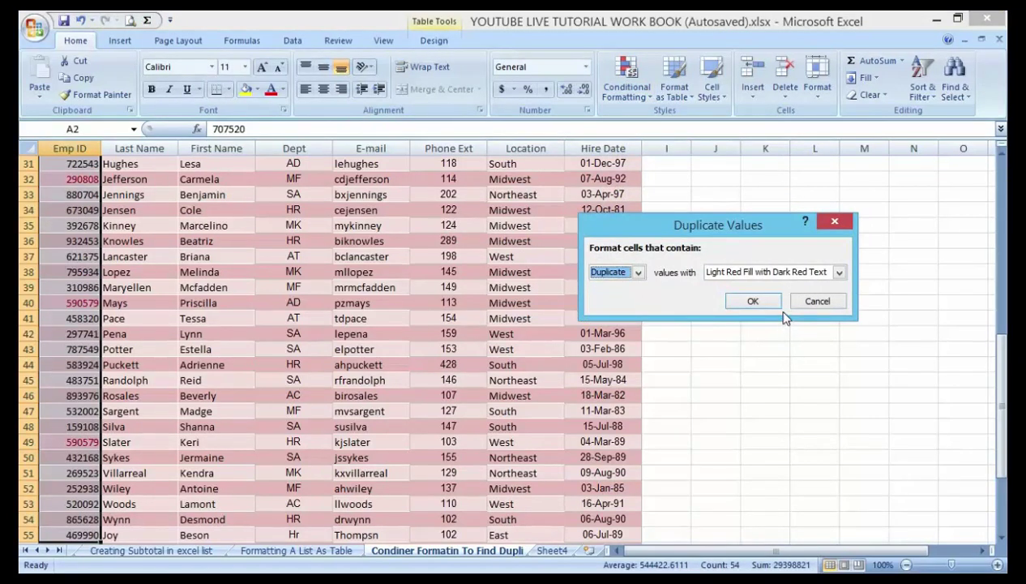
Keep 'Duplicate' and choose the 'Light Red Fill with Dark Red Text' format.
left_click(639, 274)
left_click(639, 274)
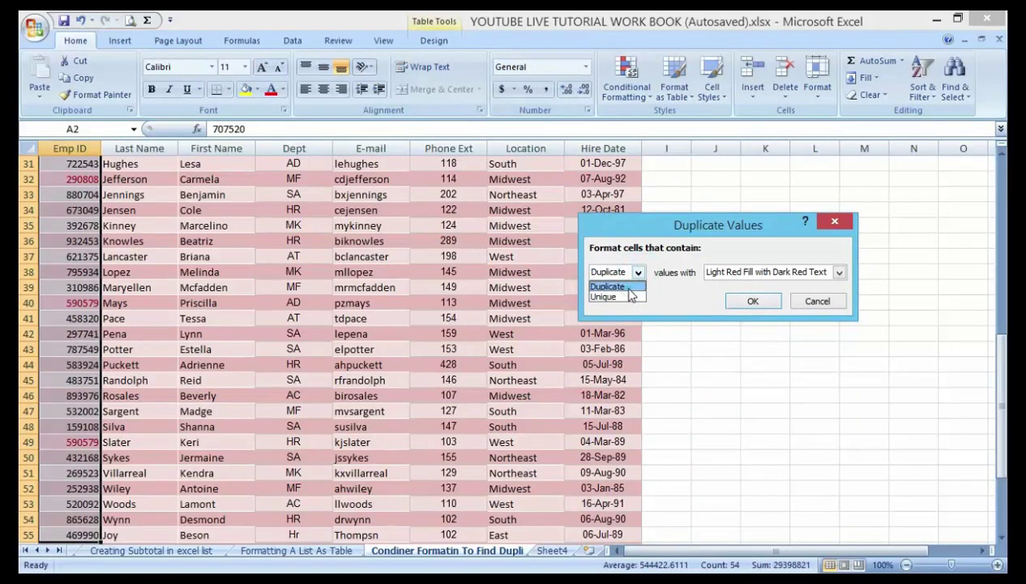
left_click(630, 288)
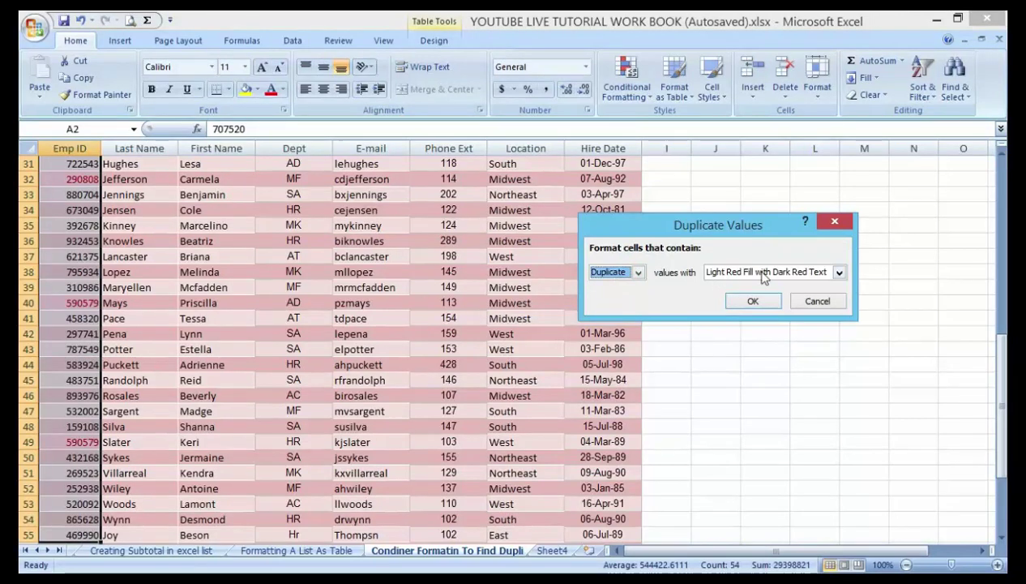
left_click(839, 273)
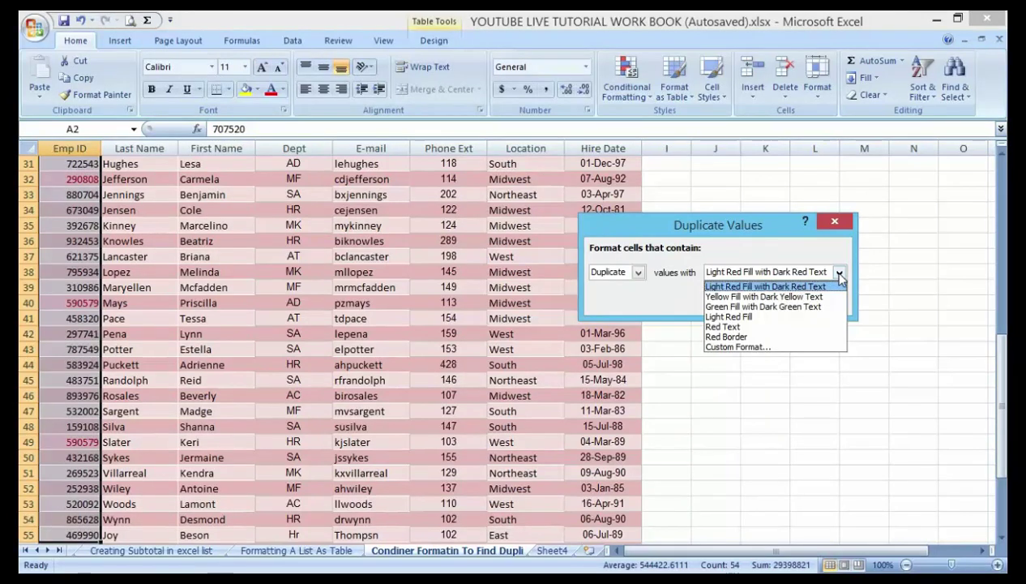
left_click(793, 288)
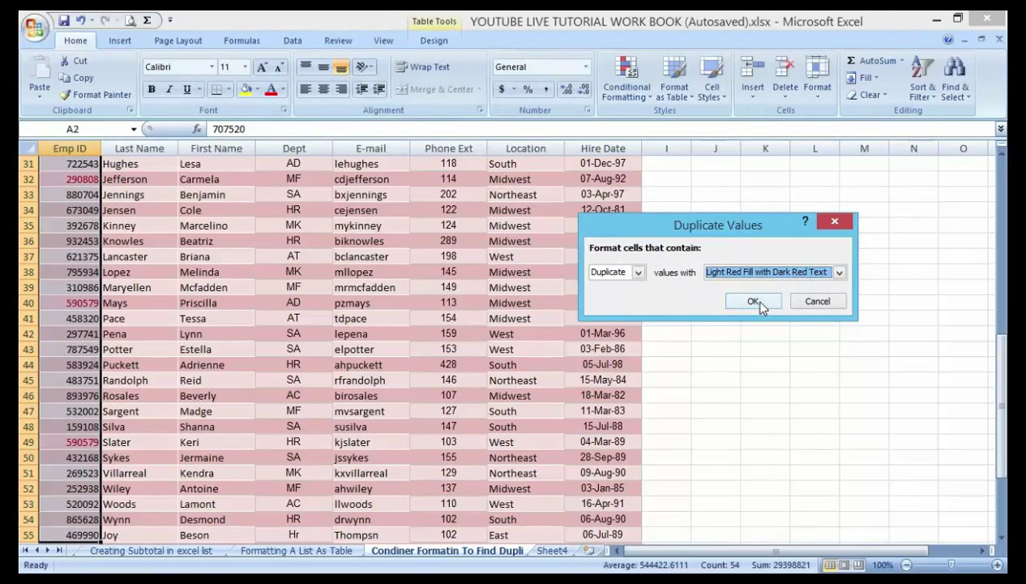
Confirm the duplicate rule so it applies to the Emp ID column.
left_click(760, 301)
scroll(600, 313, "up", 3)
scroll(599, 313, "up", 6)
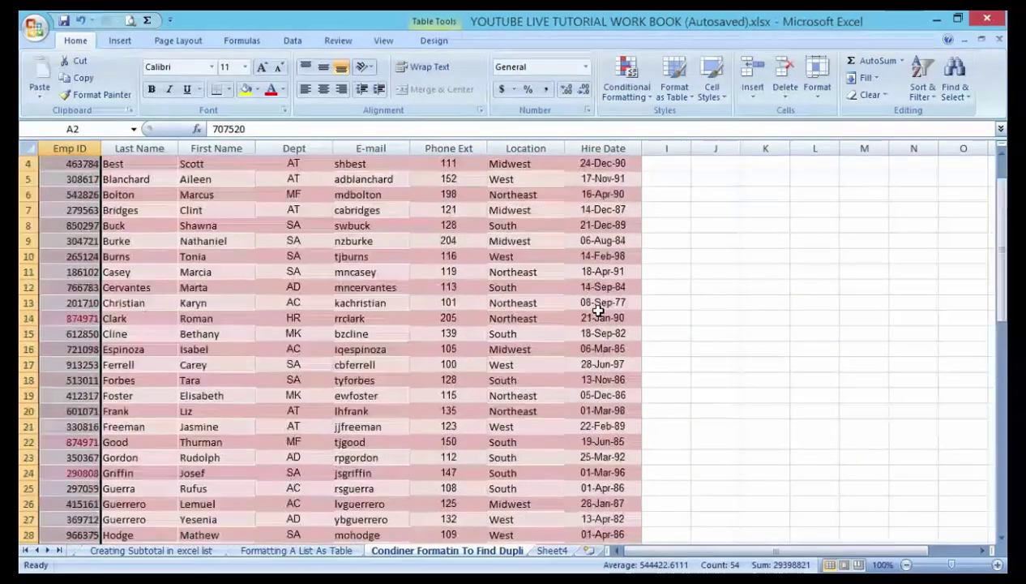
scroll(519, 274, "up", 1)
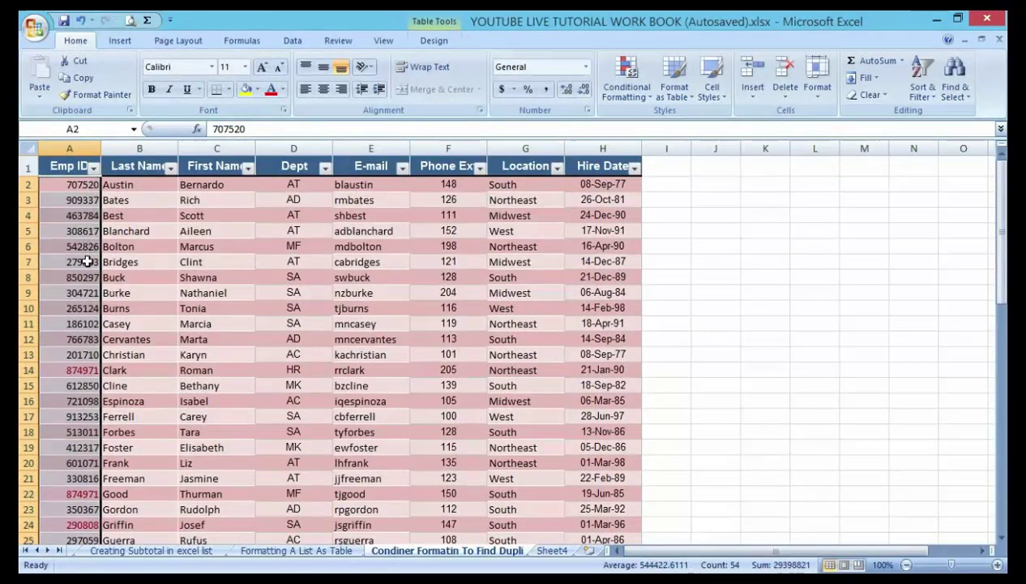
scroll(88, 261, "down", 1)
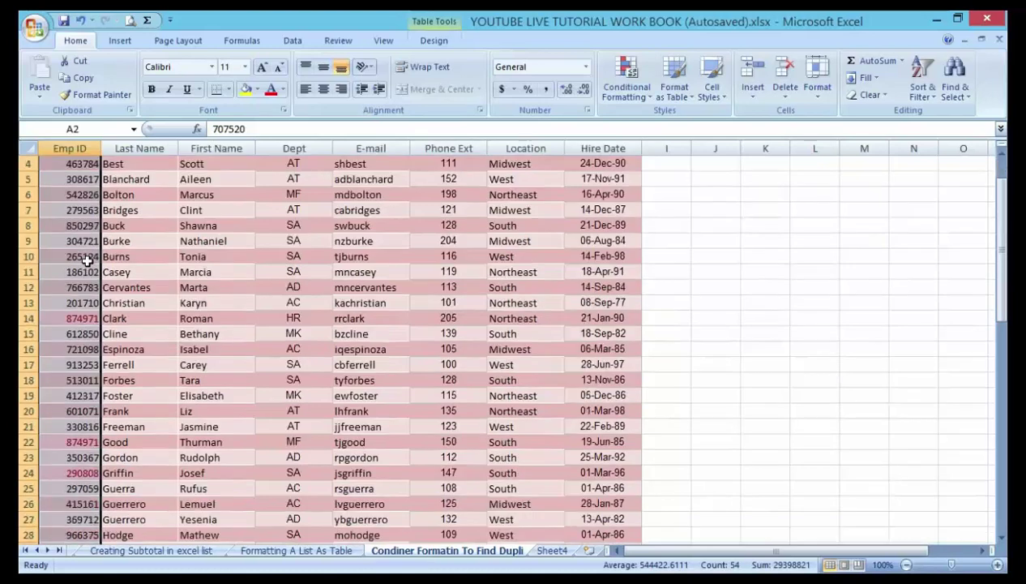
Verify the flagged duplicates 874971 (rows 14, 22) and 290808 (rows 24, 32).
left_click(71, 318)
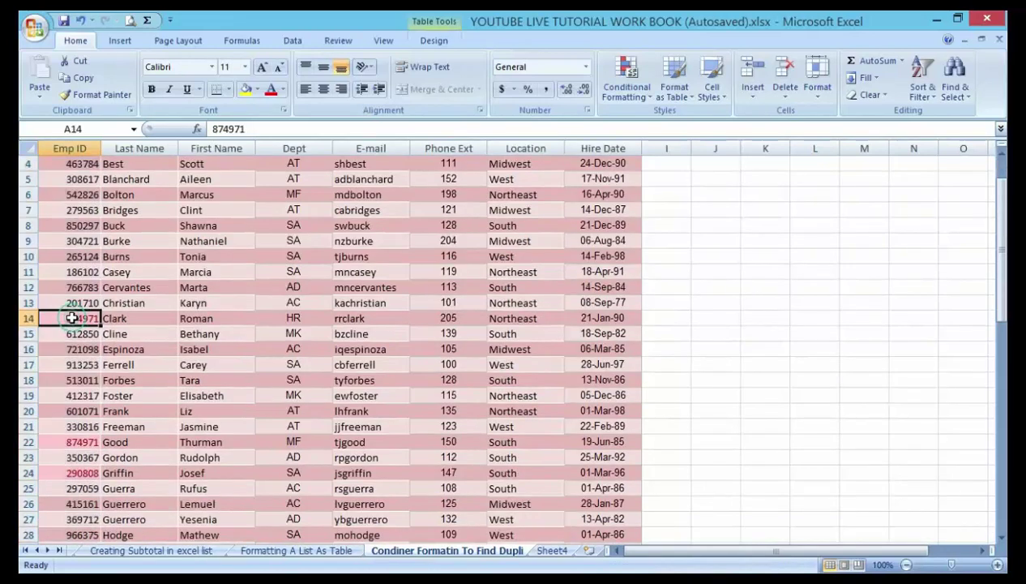
left_click(87, 442)
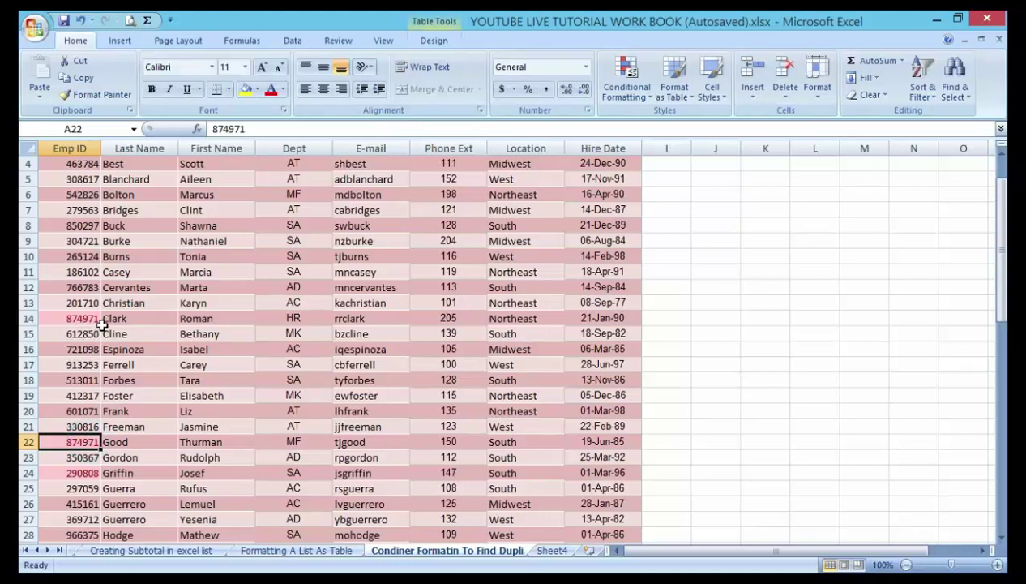
scroll(102, 325, "down", 3)
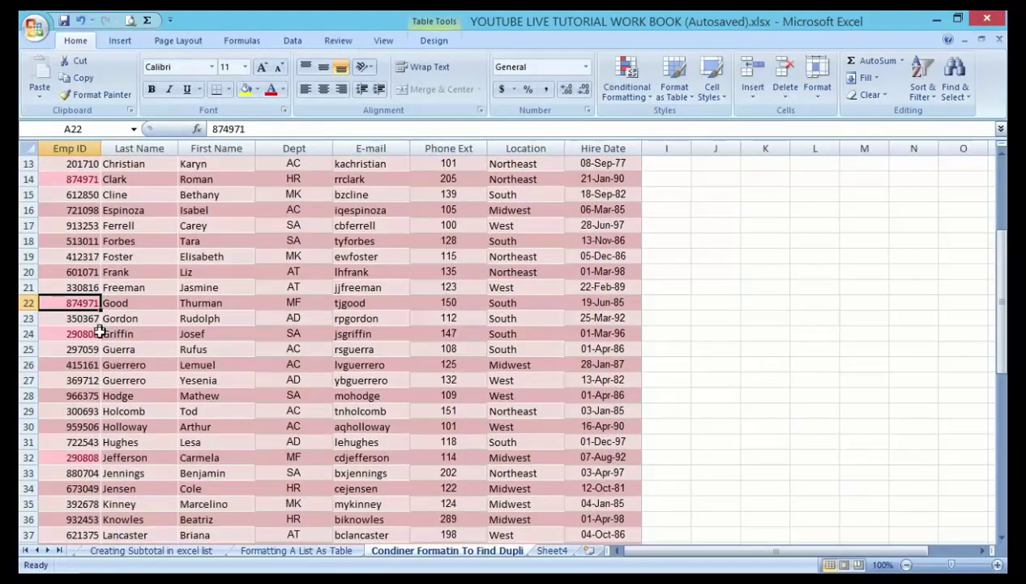
left_click(87, 335)
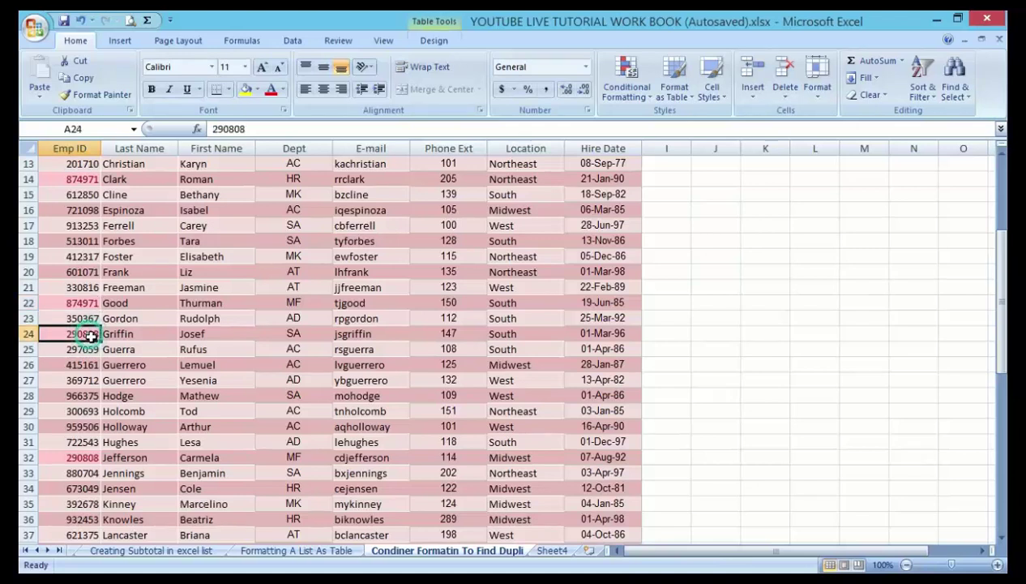
left_click(79, 459)
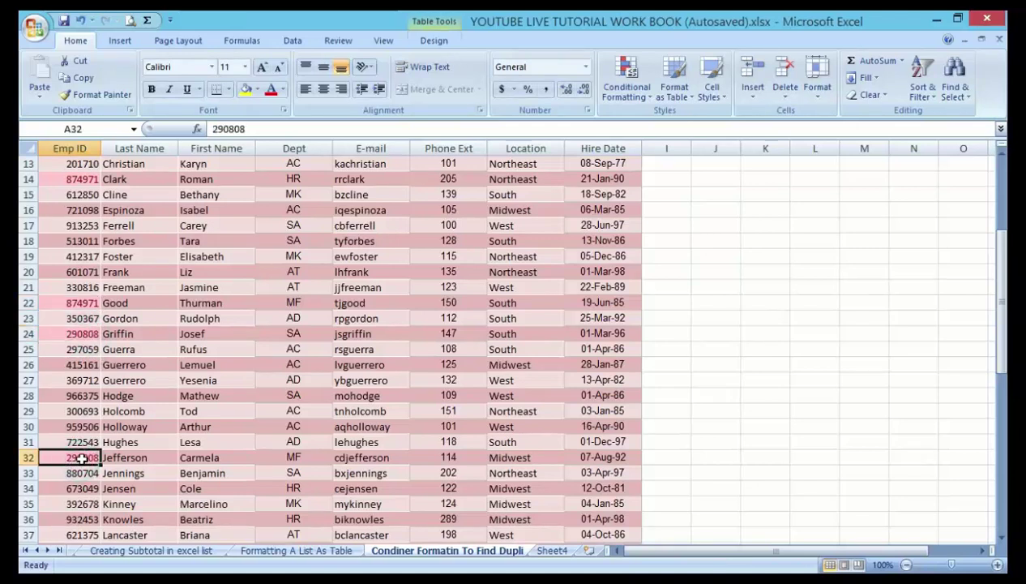
Verify the flagged duplicate 590579 in rows 40 and 49.
scroll(132, 350, "down", 3)
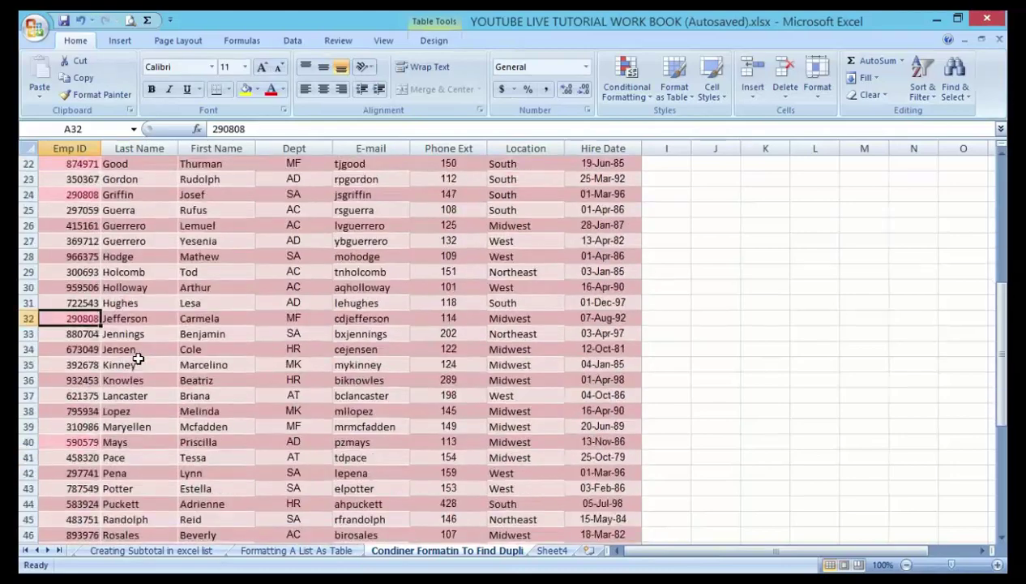
scroll(136, 360, "down", 1)
left_click(94, 395)
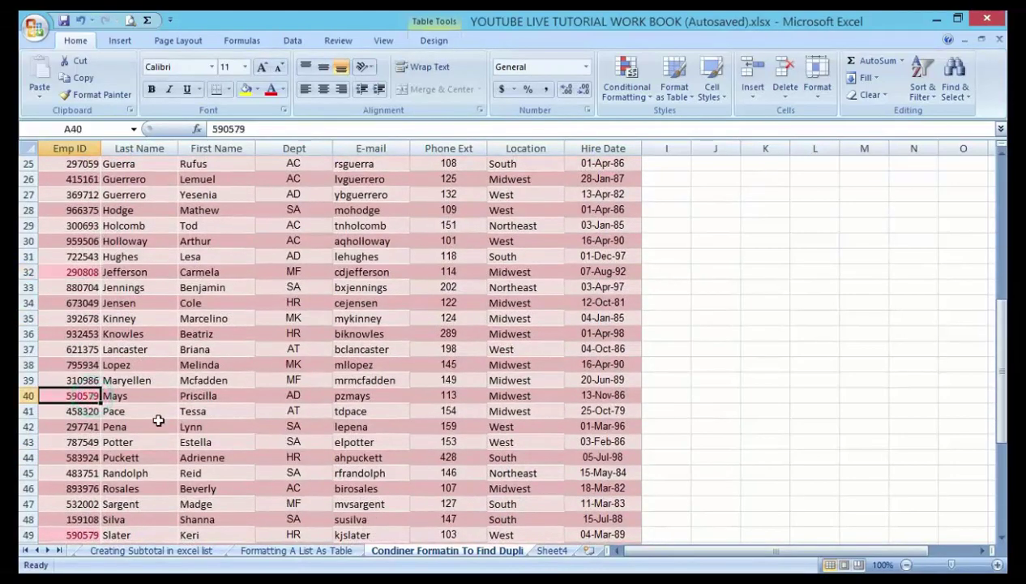
scroll(81, 448, "down", 2)
left_click(81, 445)
scroll(133, 446, "down", 4)
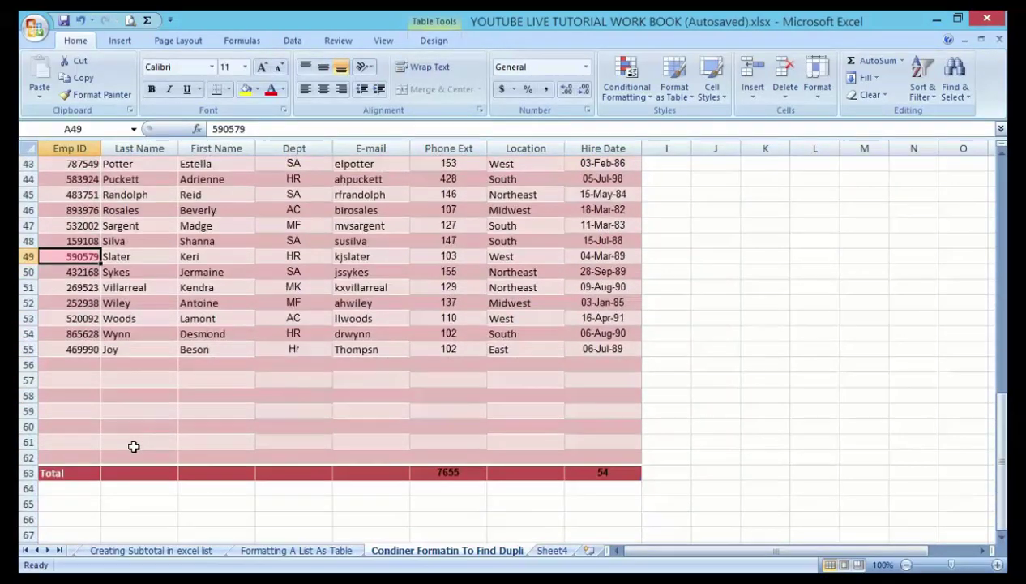
scroll(133, 446, "up", 3)
scroll(132, 438, "up", 3)
scroll(133, 431, "up", 7)
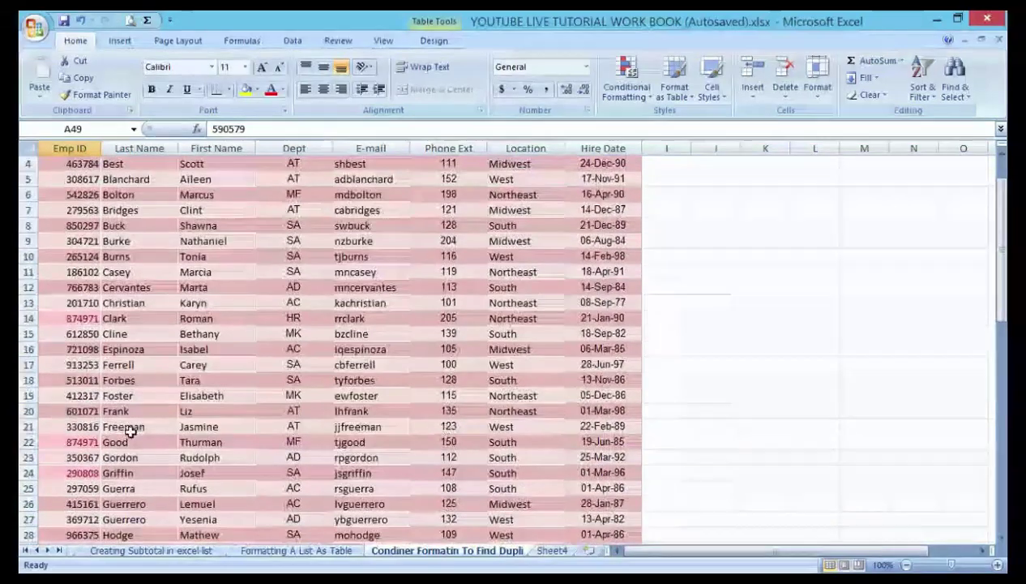
scroll(131, 428, "up", 1)
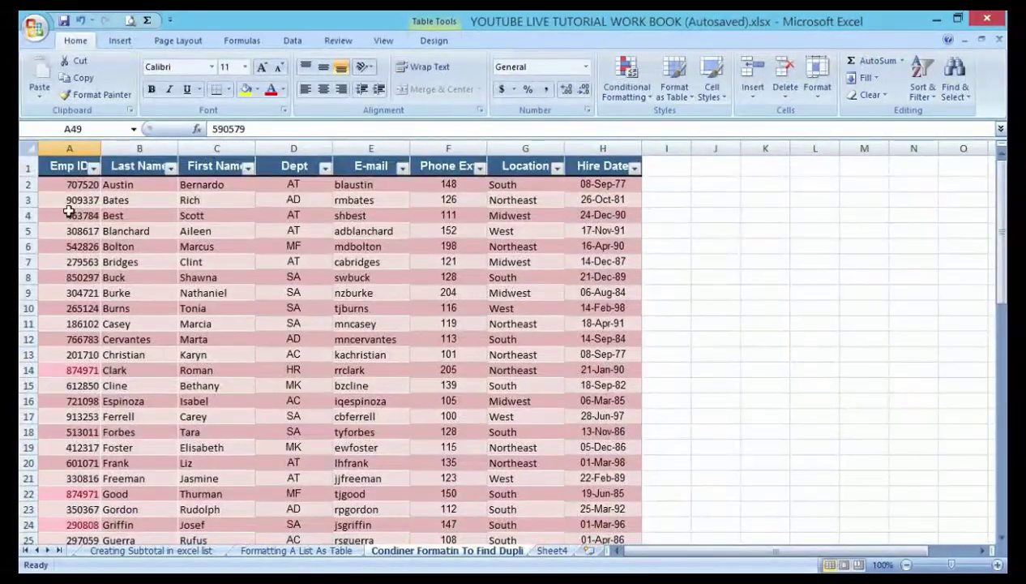